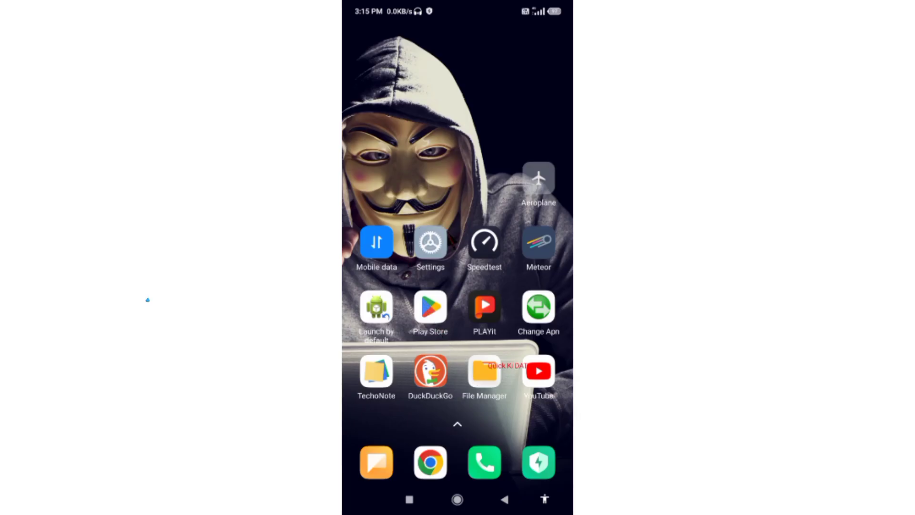
# Go to Settings > SIM cards & mobile networks and select the Airtel 5G+Plus SIM 1.
pyautogui.click(434, 258)
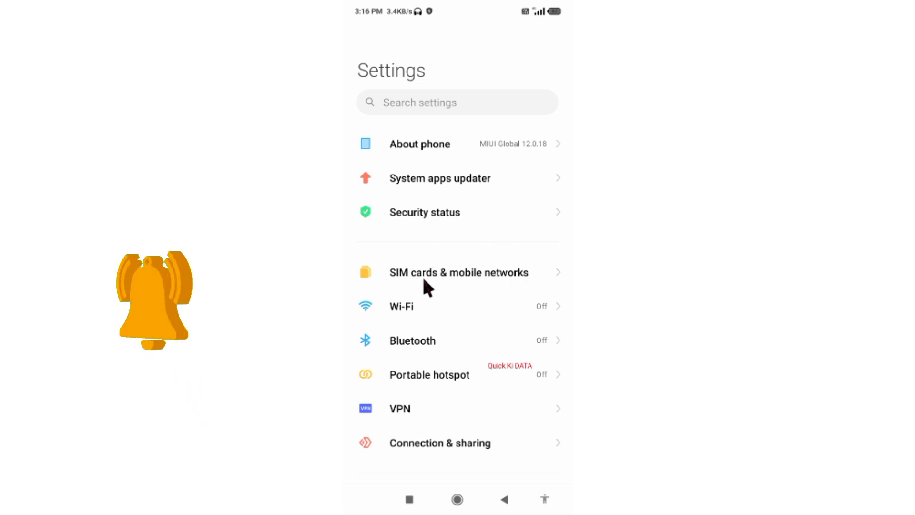
pyautogui.click(461, 278)
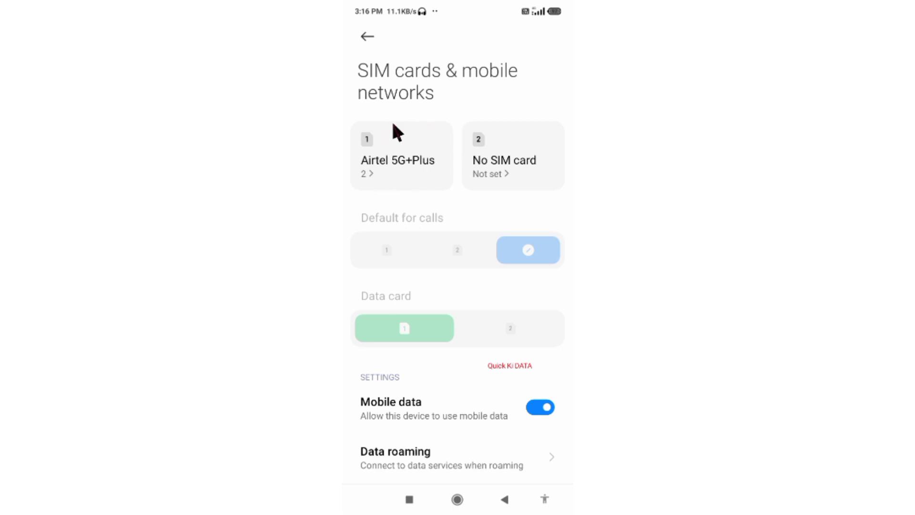
pyautogui.click(413, 174)
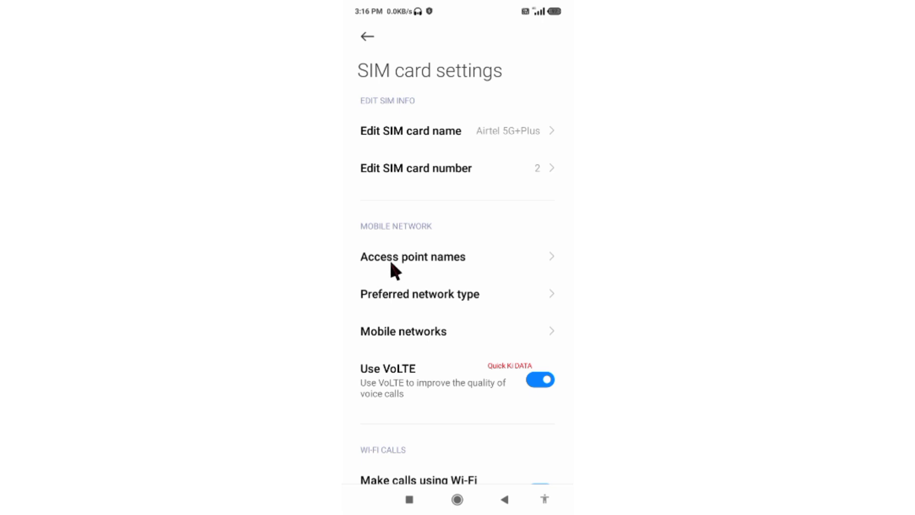
# Add a new APN from the Access point names list, opening a blank Edit access point form.
pyautogui.click(430, 268)
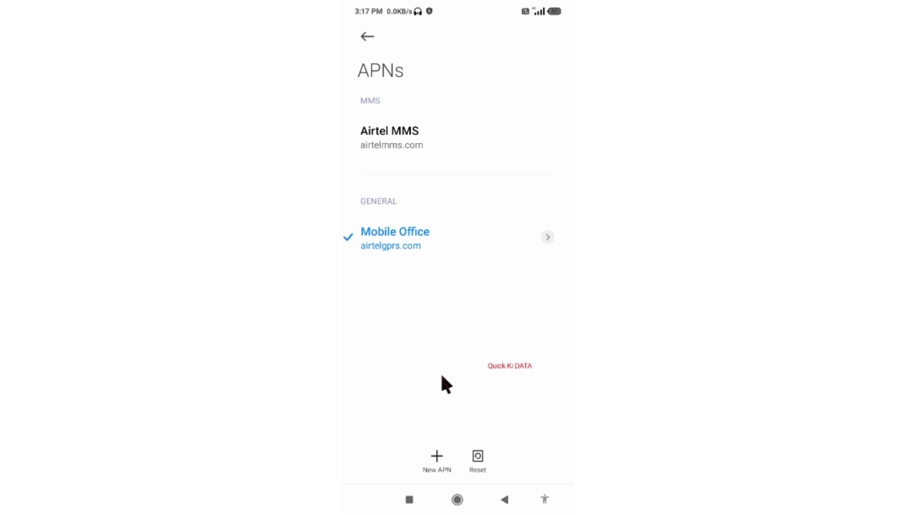
pyautogui.click(438, 458)
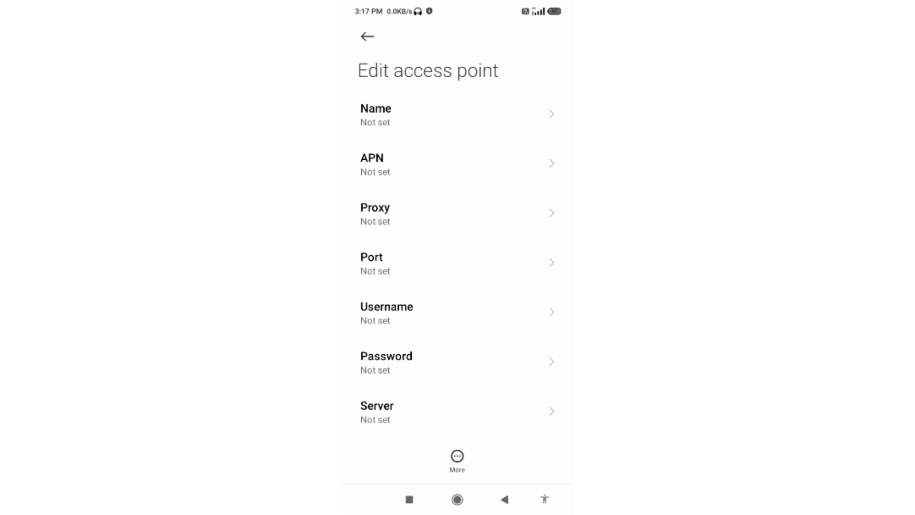
# Enter 'Jio Smart 4G' as the Name of the new access point.
pyautogui.click(376, 114)
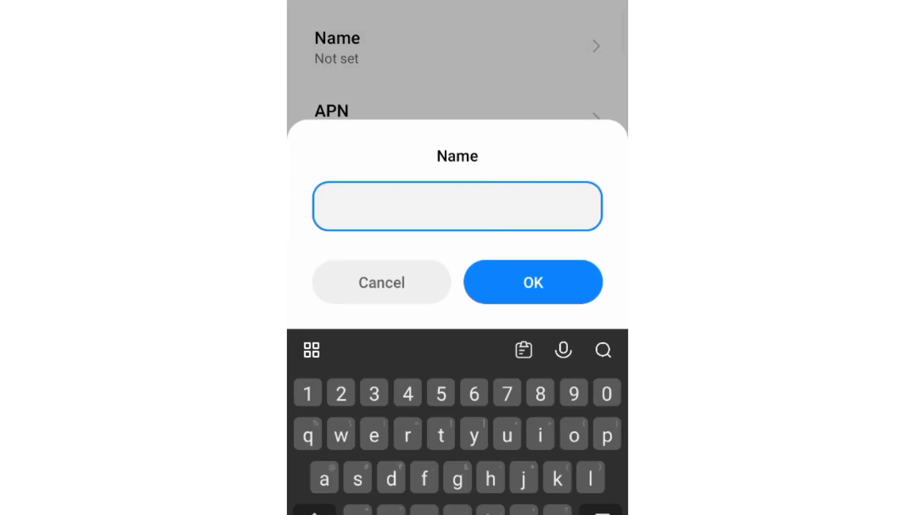
pyautogui.write('J')
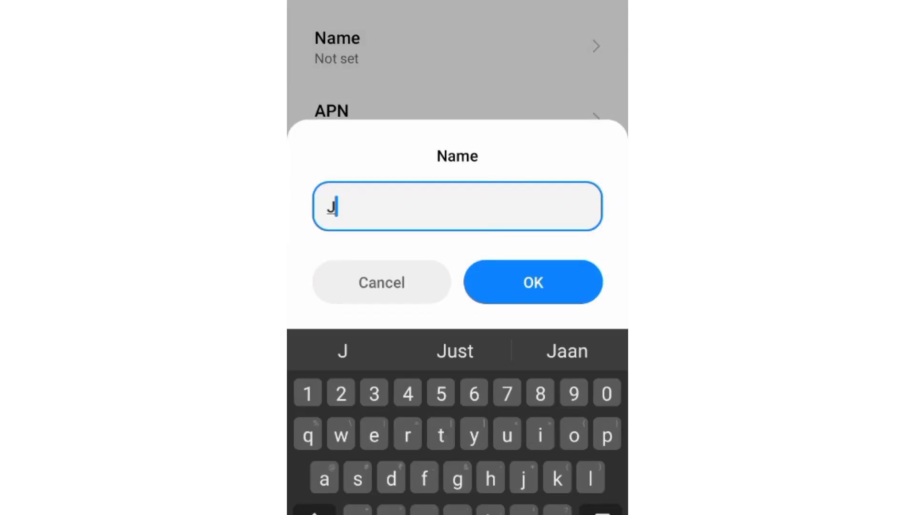
pyautogui.write('io S')
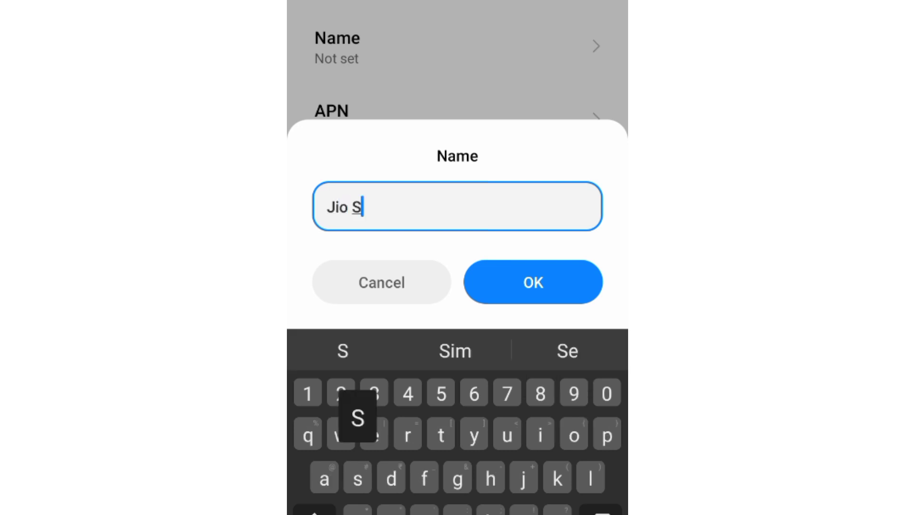
pyautogui.write('mart')
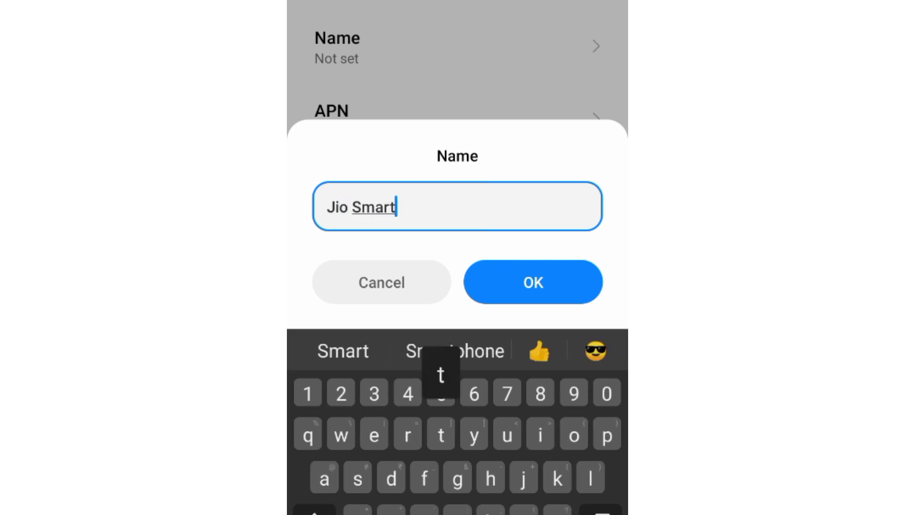
pyautogui.write(' 4G')
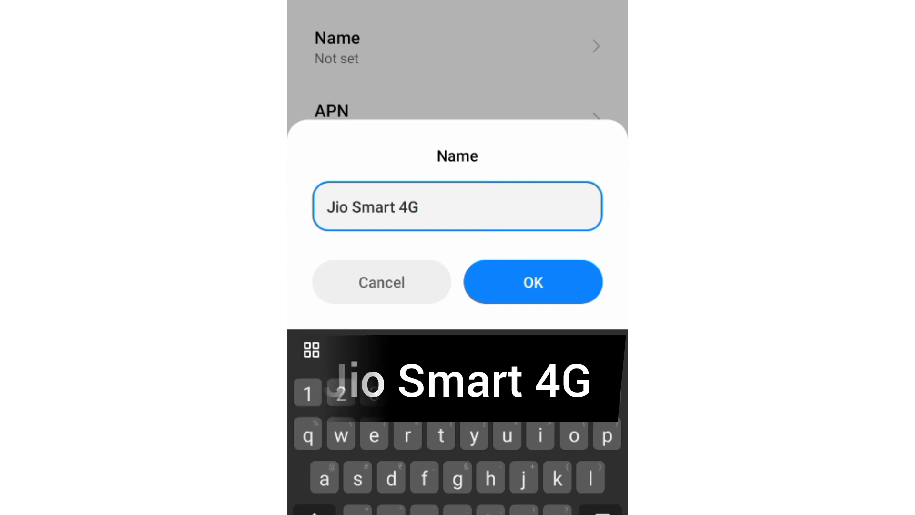
pyautogui.click(533, 282)
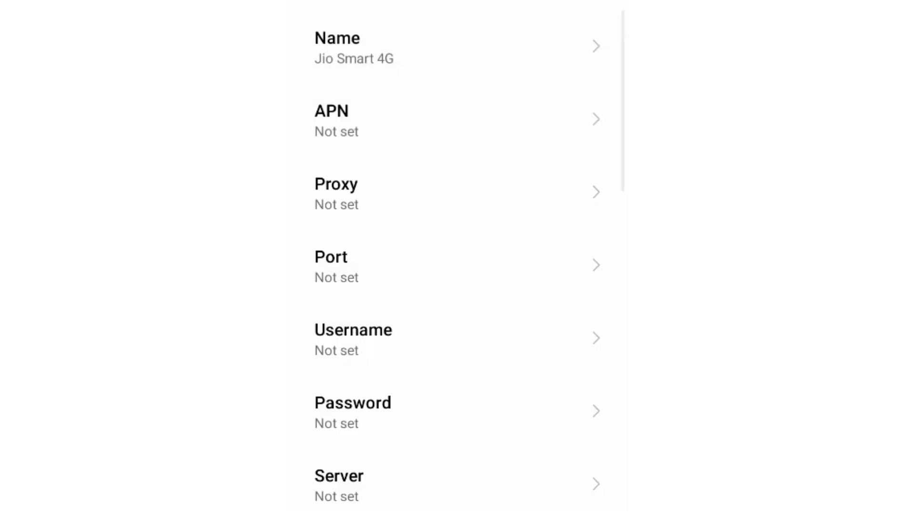
# Enter 'Jionet' in the APN field of the access point.
pyautogui.click(337, 119)
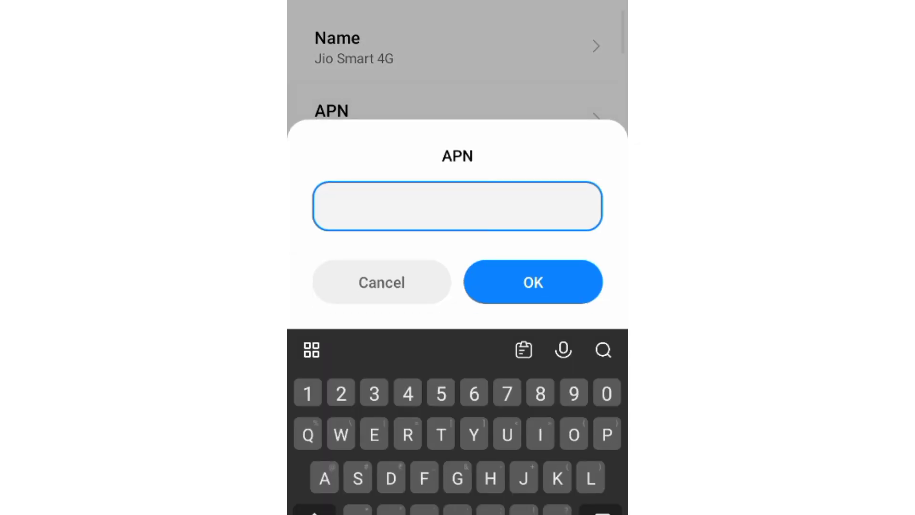
pyautogui.write('Jionet')
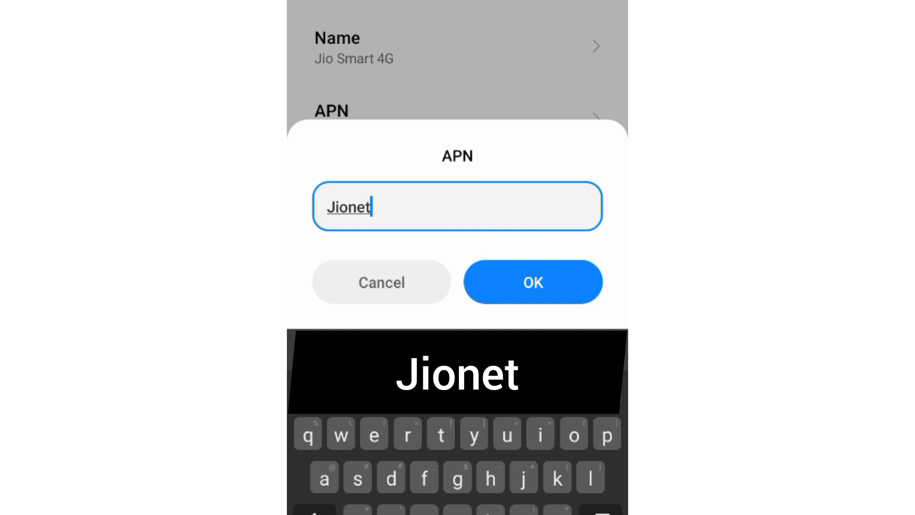
pyautogui.click(533, 282)
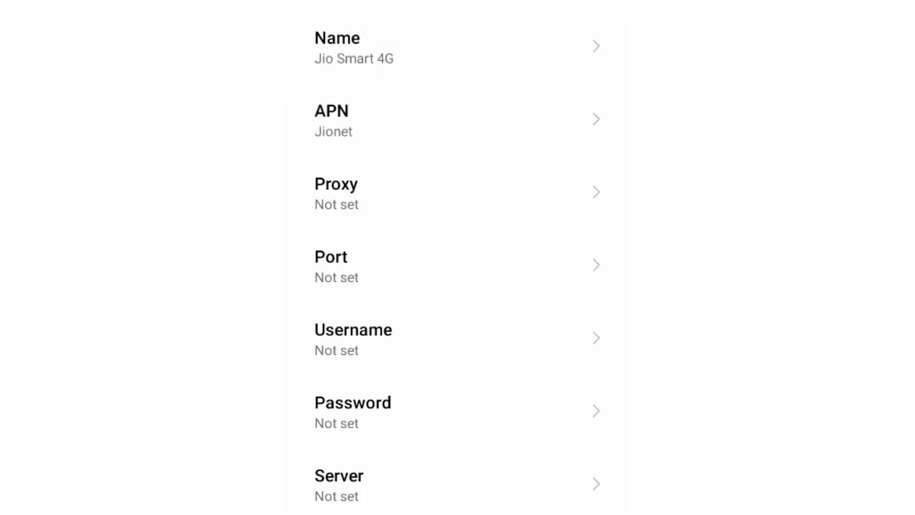
# Fill the access point's Username field with 'Jio Smartphone'.
pyautogui.click(429, 339)
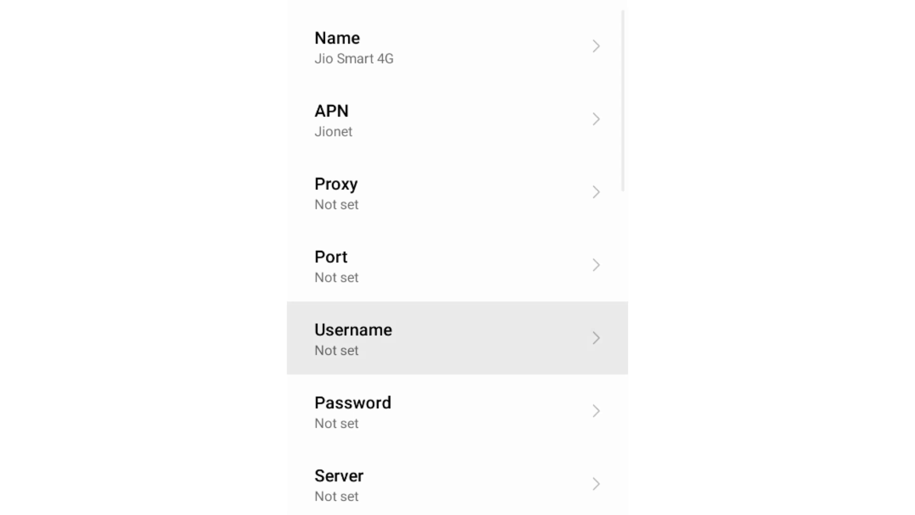
pyautogui.write('Jio ')
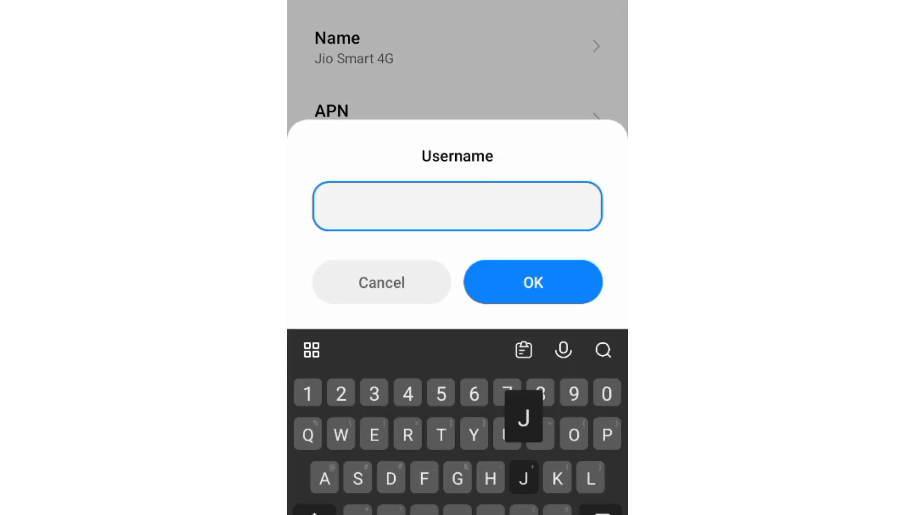
pyautogui.write('Smar')
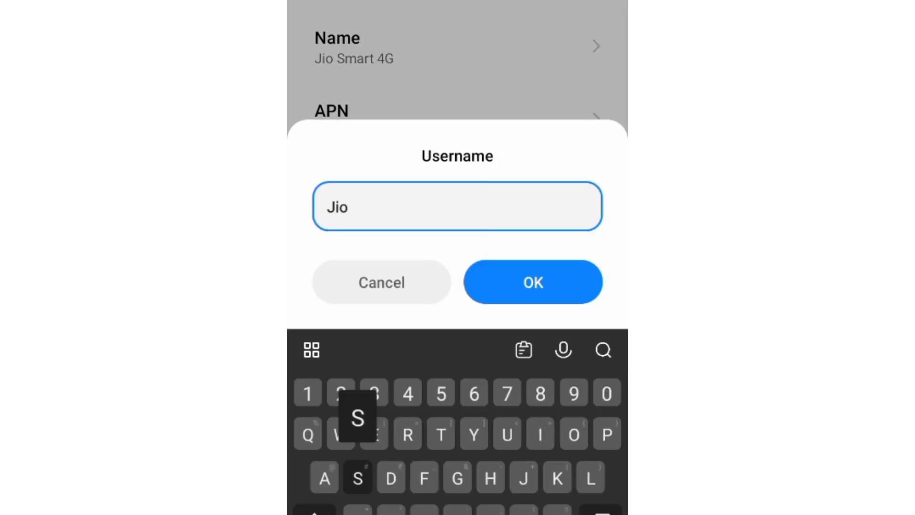
pyautogui.write('t')
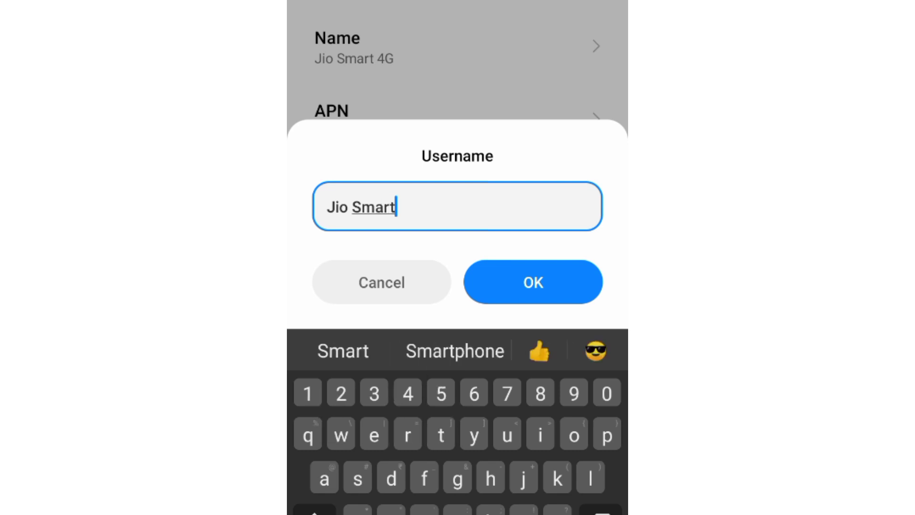
pyautogui.write('pho')
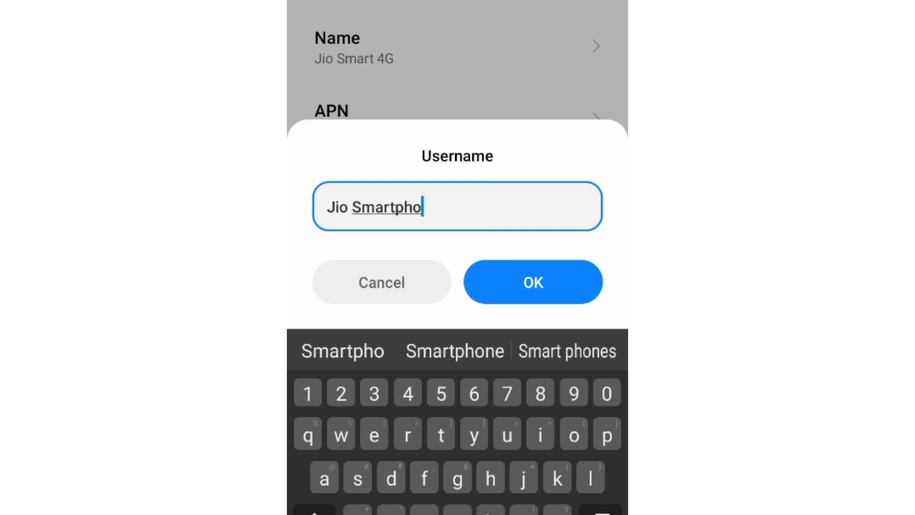
pyautogui.write('ne')
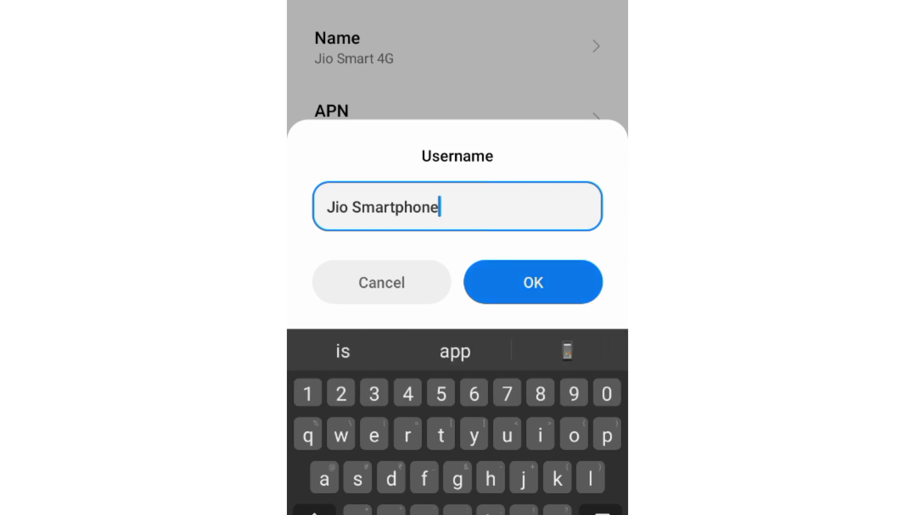
pyautogui.press('Return')
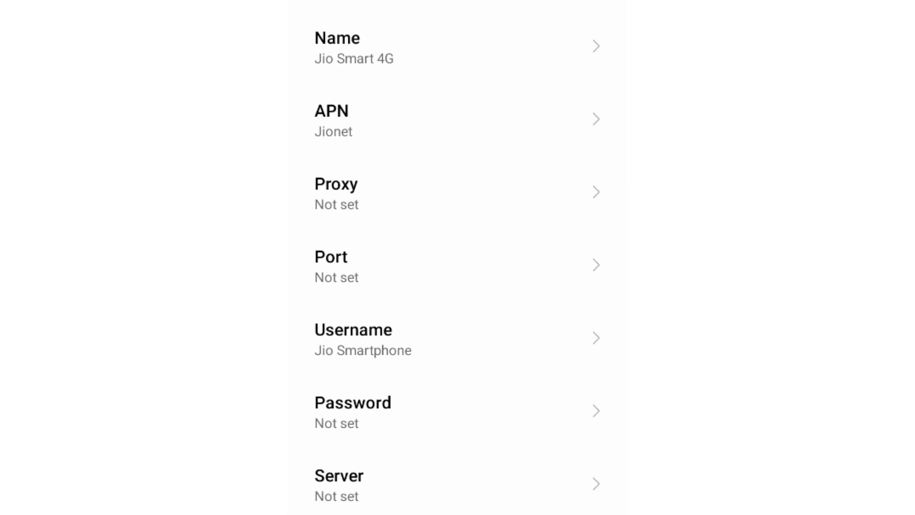
pyautogui.moveTo(429, 484); pyautogui.dragTo(429, 64)
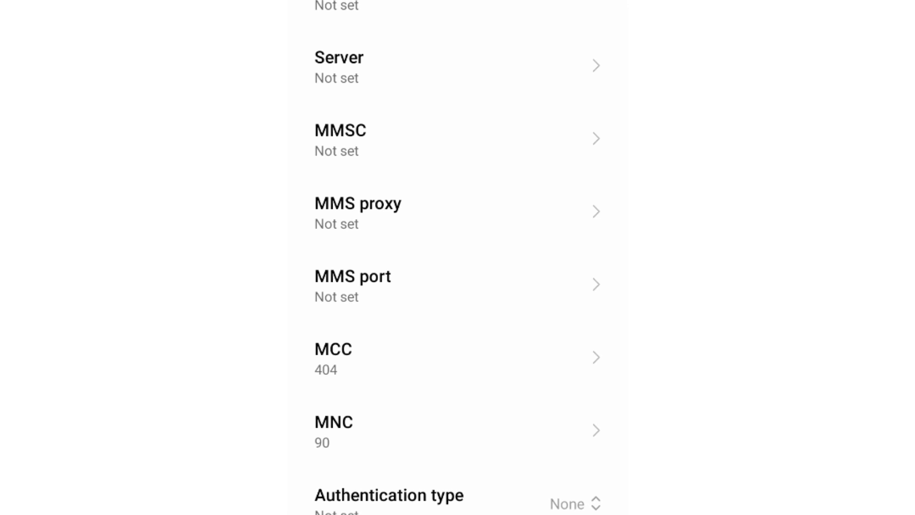
pyautogui.click(429, 65)
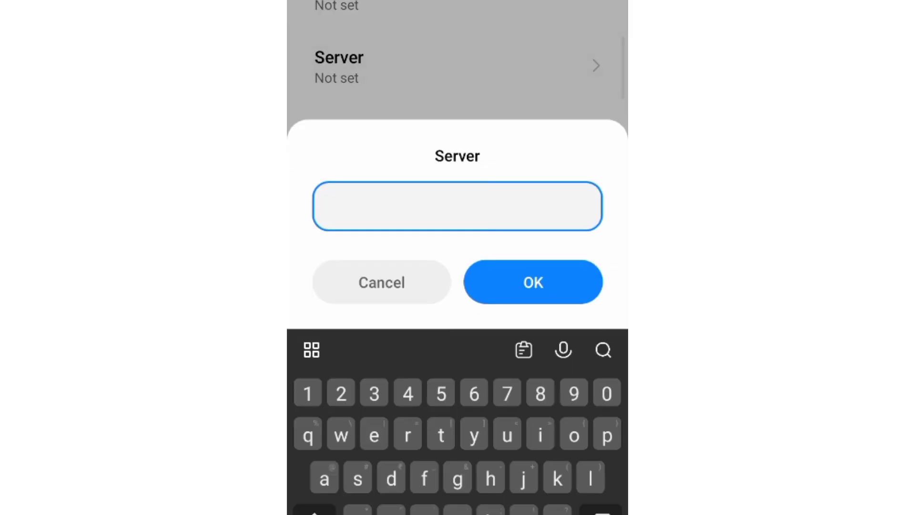
pyautogui.write('www.')
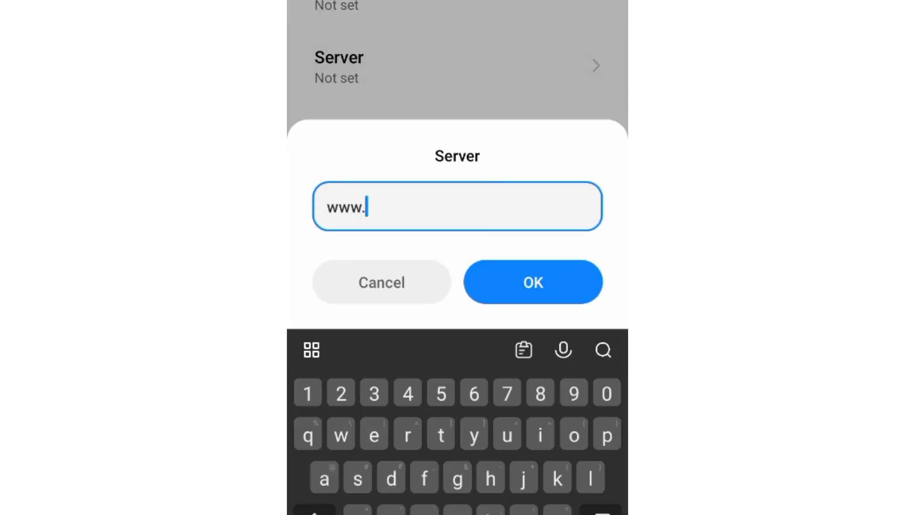
pyautogui.write('jionet.in')
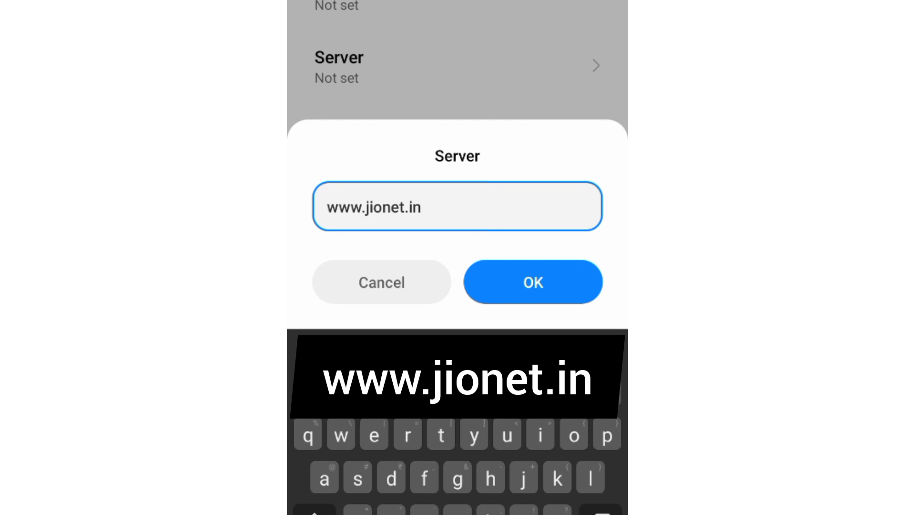
pyautogui.click(533, 282)
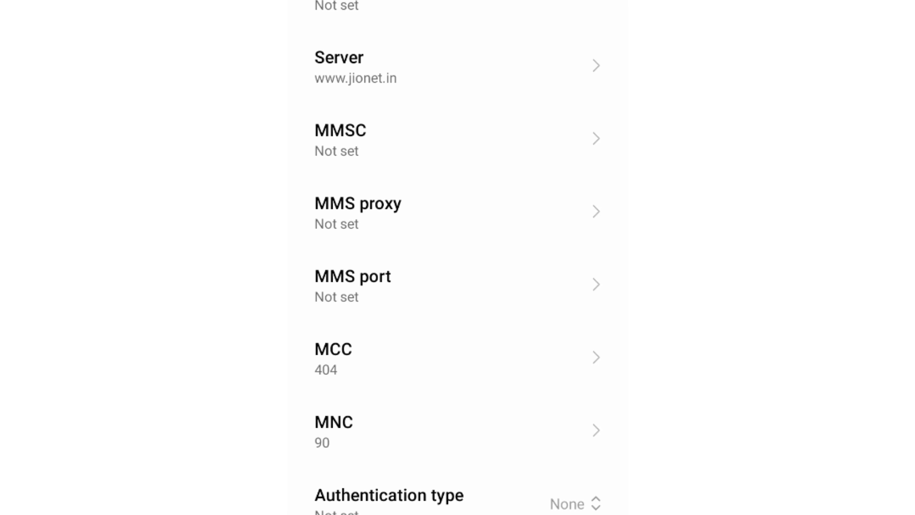
# Choose PAP or CHAP as the Authentication type.
pyautogui.moveTo(429, 498); pyautogui.dragTo(429, 148)
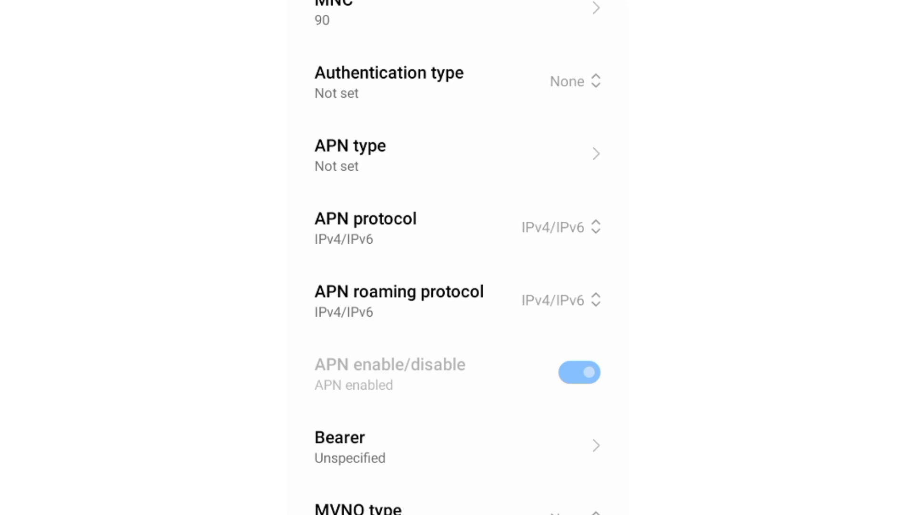
pyautogui.click(477, 81)
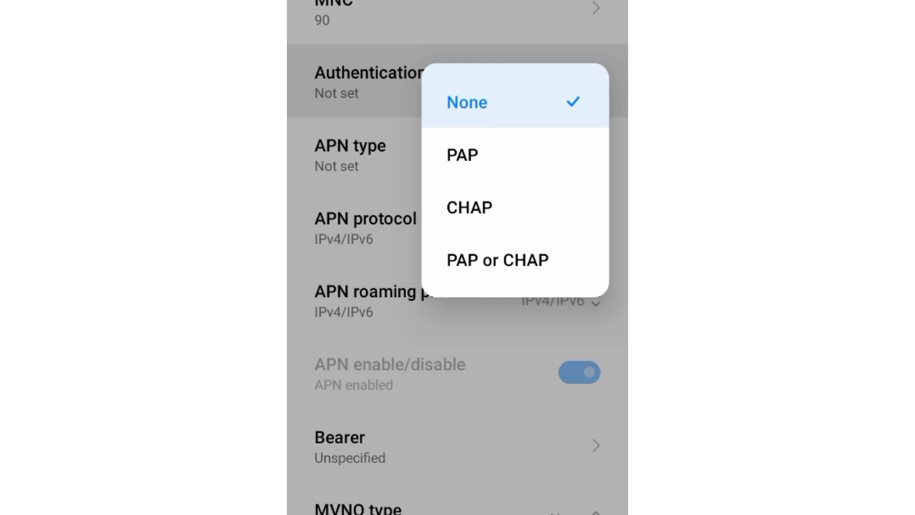
pyautogui.click(498, 260)
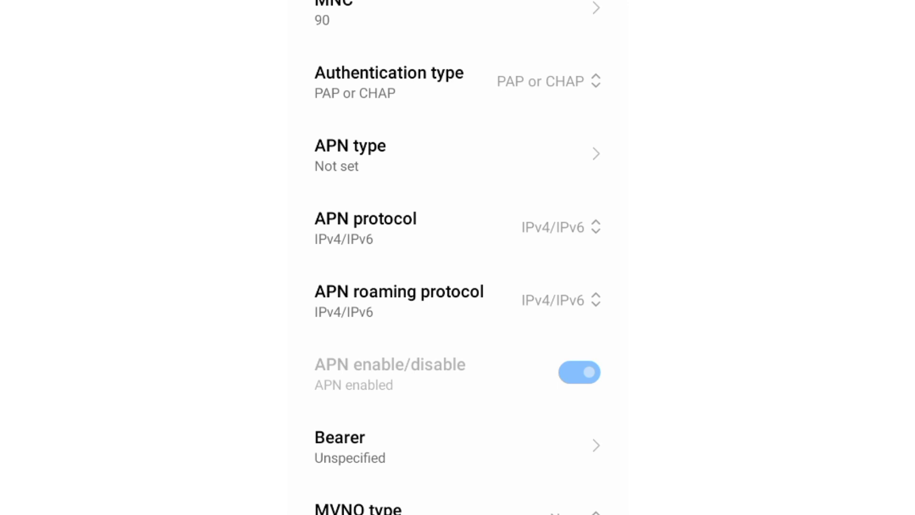
# Enter 'default' as the access point's APN type.
pyautogui.click(351, 155)
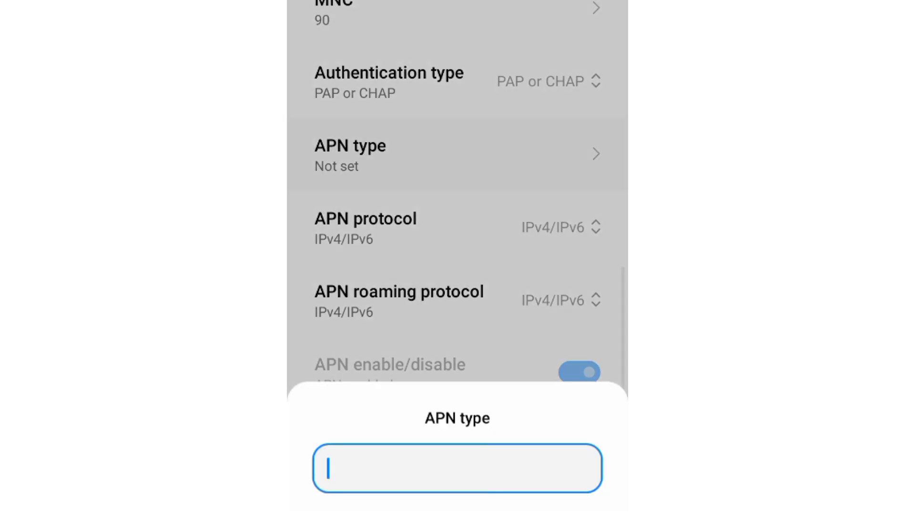
pyautogui.write('def')
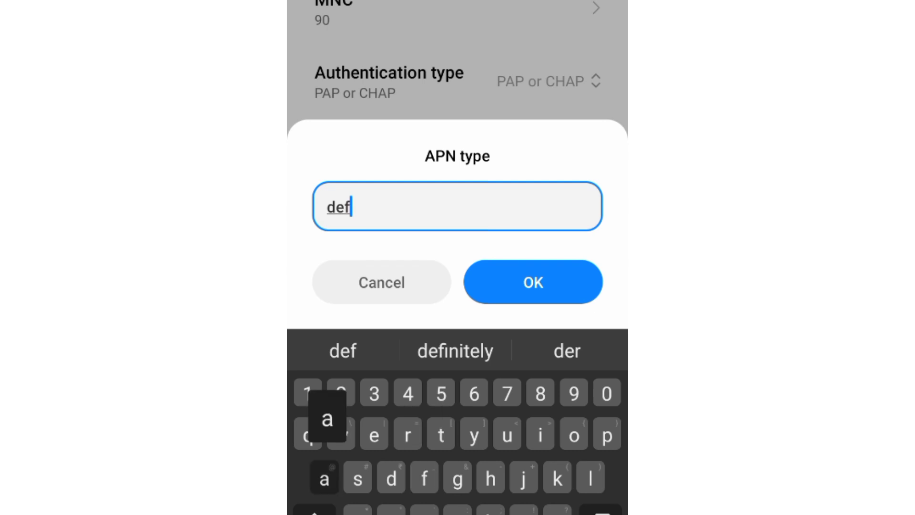
pyautogui.write('ault')
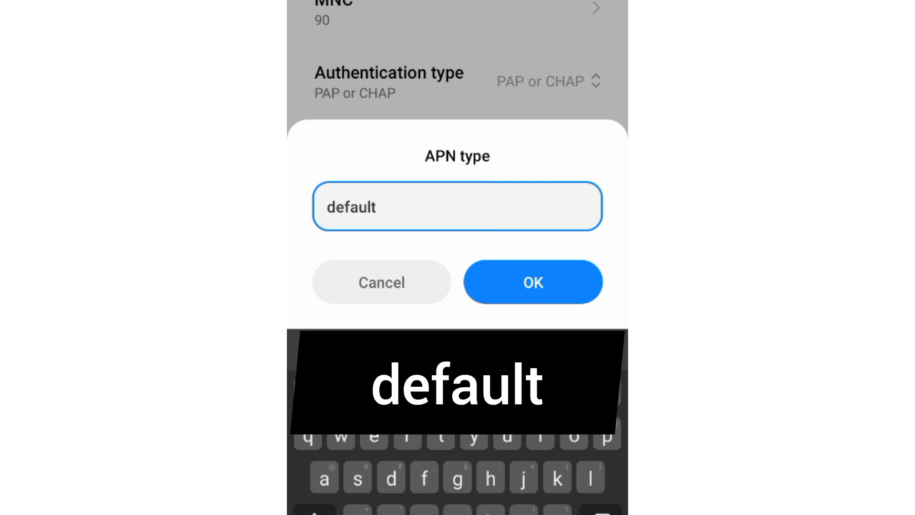
pyautogui.click(533, 283)
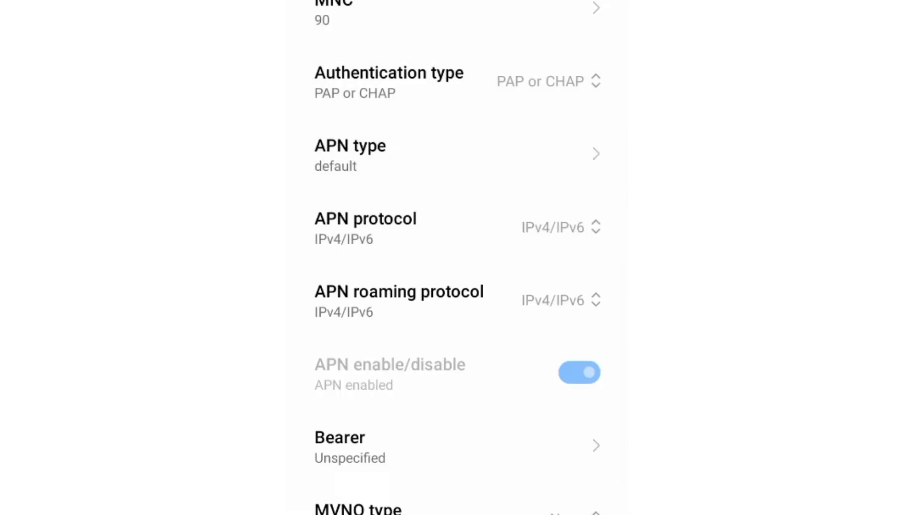
# Keep APN protocol and APN roaming protocol at IPv4/IPv6, then bring up the Bearer options.
pyautogui.click(457, 227)
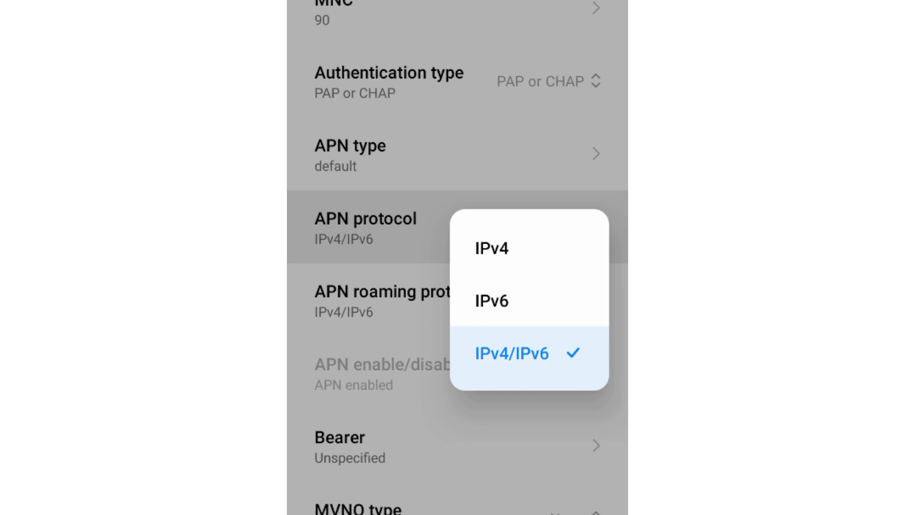
pyautogui.click(512, 353)
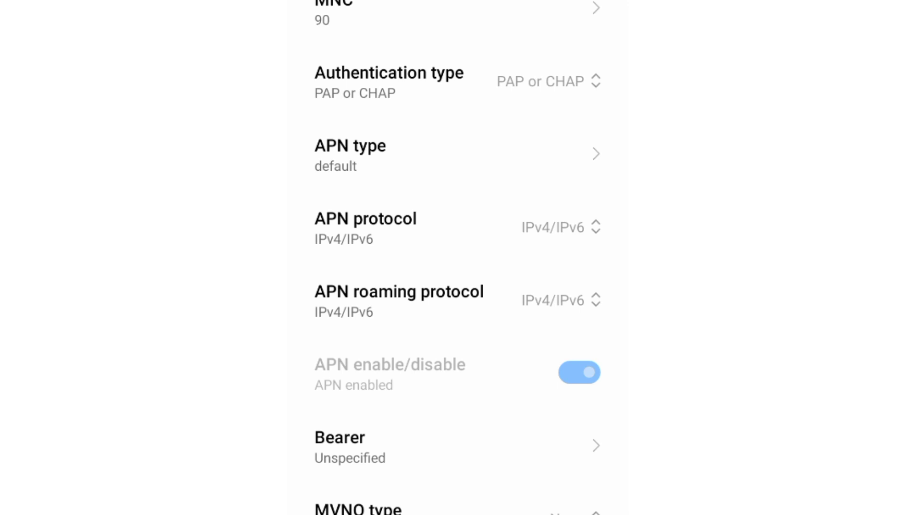
pyautogui.click(400, 300)
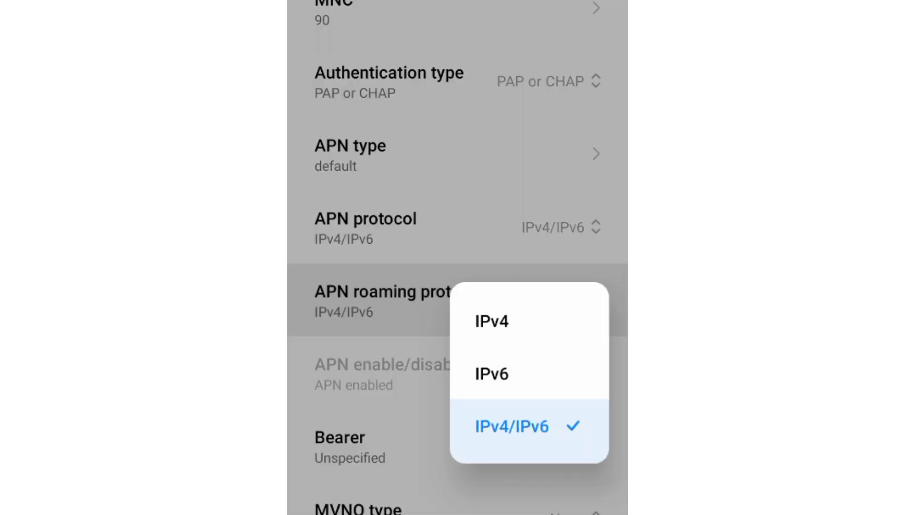
pyautogui.click(512, 425)
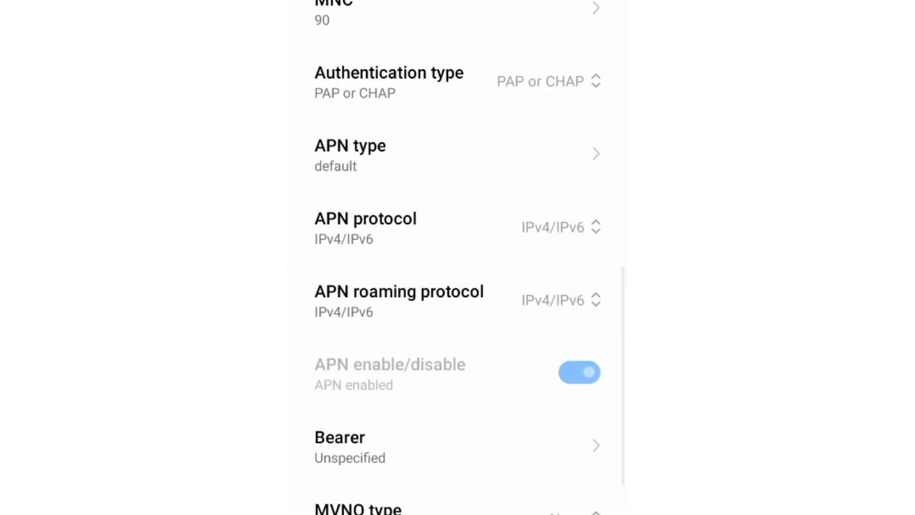
pyautogui.click(351, 445)
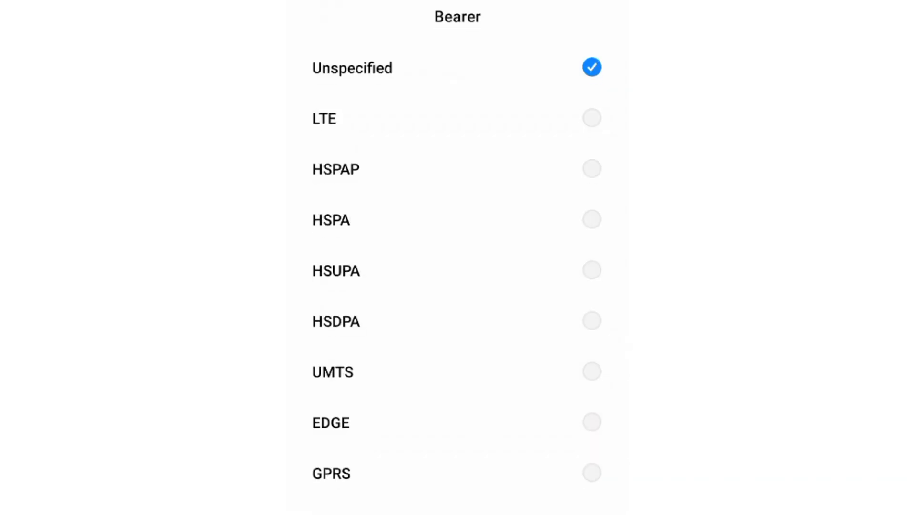
# Replace Unspecified with LTE, HSPAP, HSPA, HSUPA, HSDPA, UMTS, EDGE and GPRS as bearers.
pyautogui.click(353, 68)
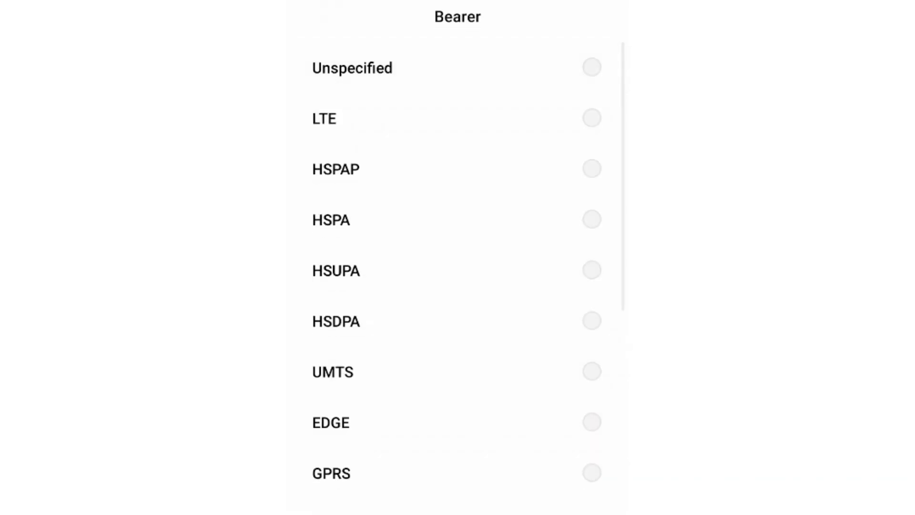
pyautogui.click(334, 119)
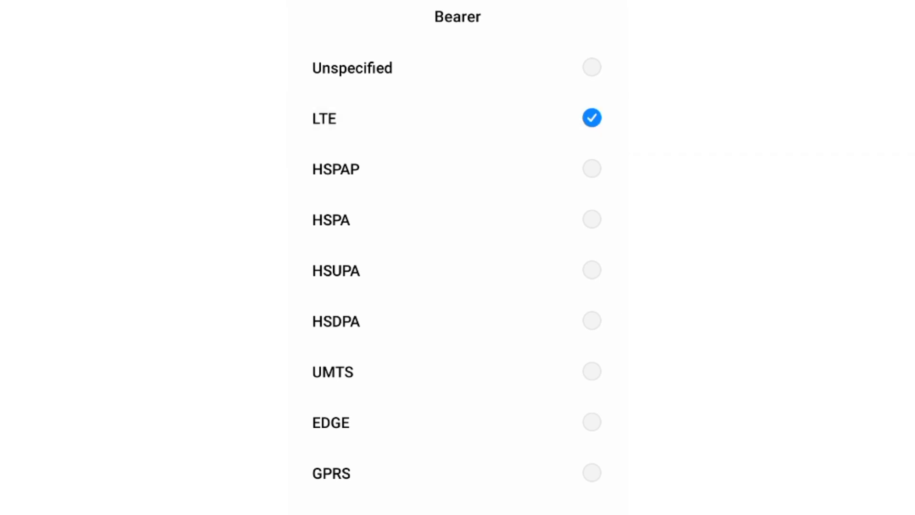
pyautogui.click(336, 168)
pyautogui.click(331, 220)
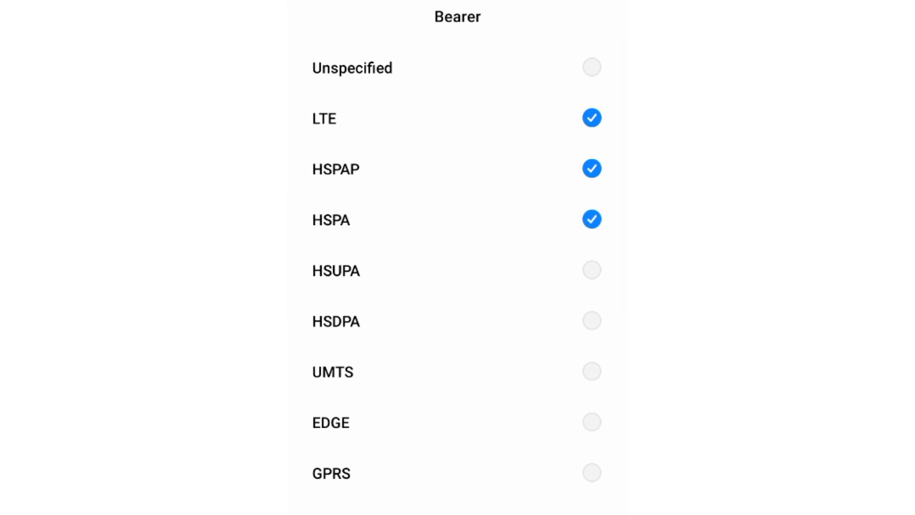
pyautogui.click(336, 270)
pyautogui.click(336, 321)
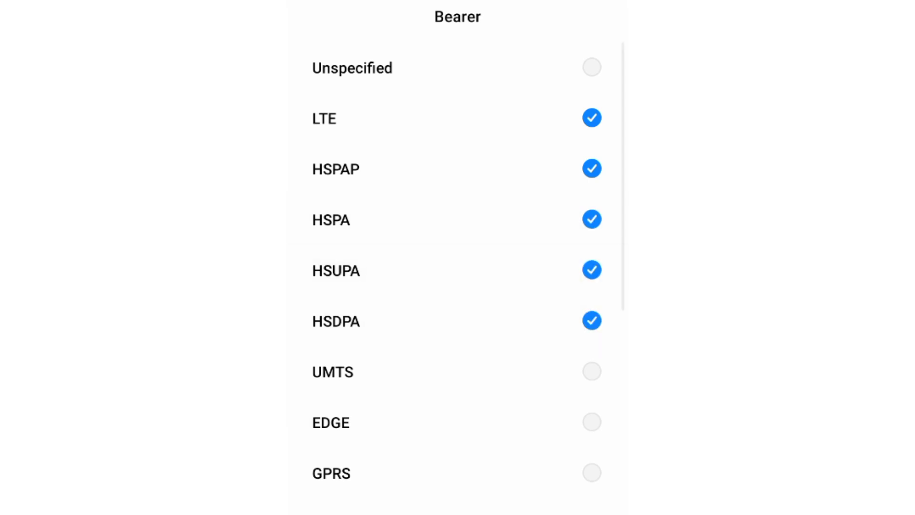
pyautogui.click(333, 372)
pyautogui.click(331, 422)
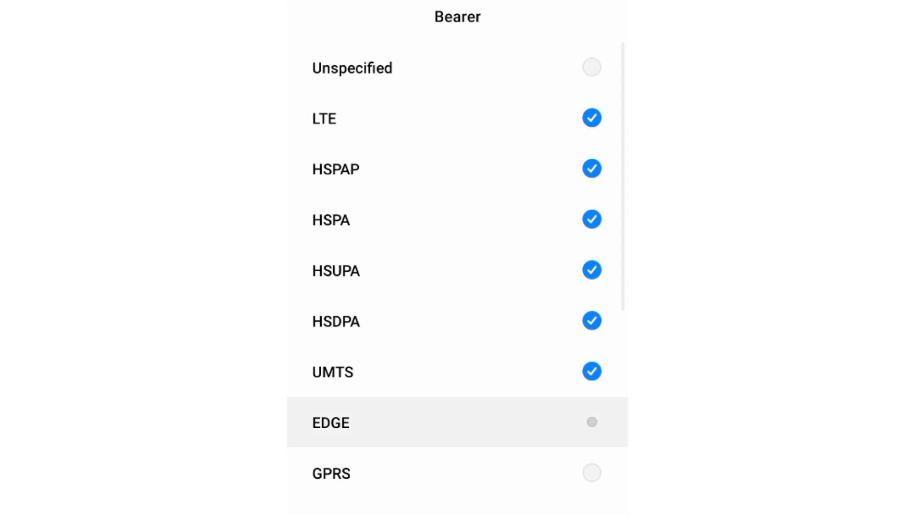
pyautogui.click(332, 473)
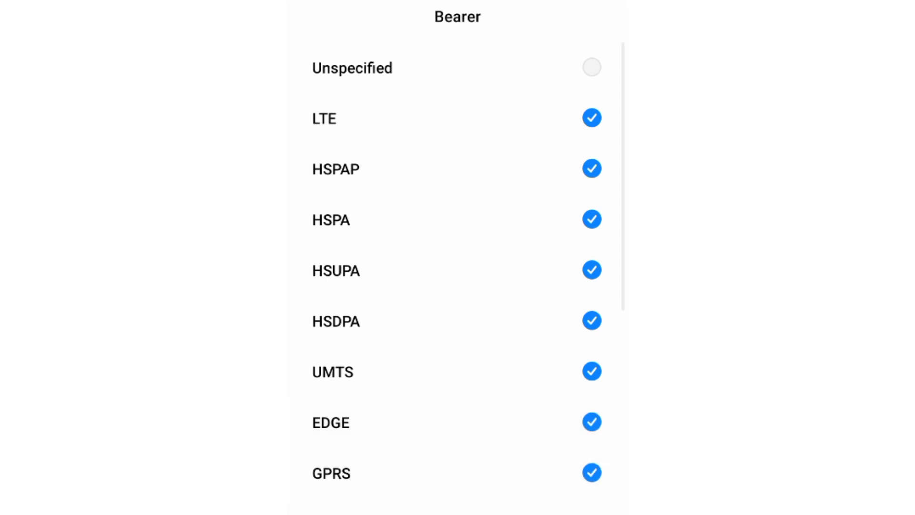
pyautogui.scroll(-8, 458, 267)
pyautogui.scroll(8, 458, 267)
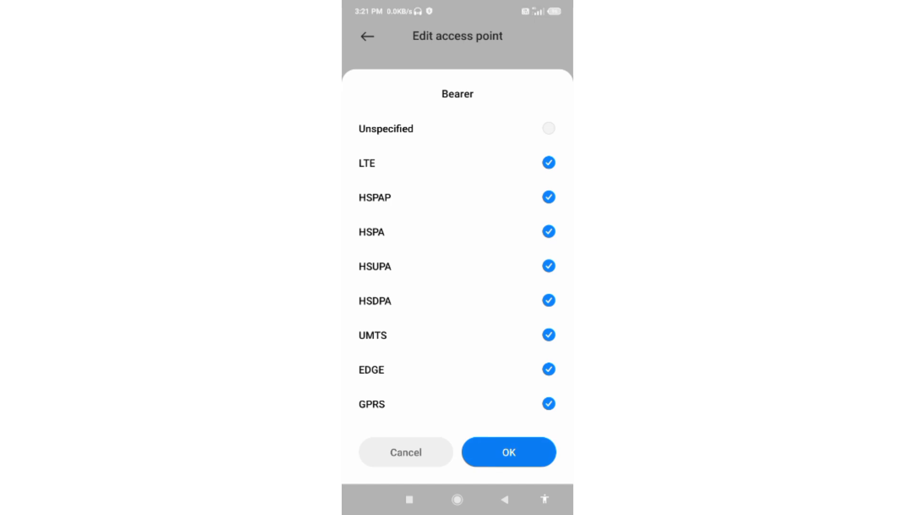
pyautogui.click(508, 452)
pyautogui.scroll(10, 458, 267)
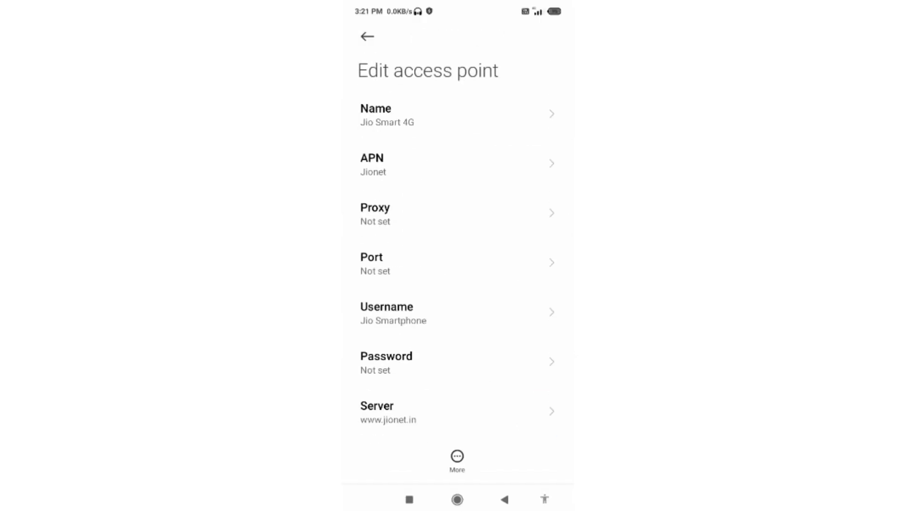
# Save the Jio Smart 4G APN, select it as active in the APNs list, then return home.
pyautogui.click(457, 458)
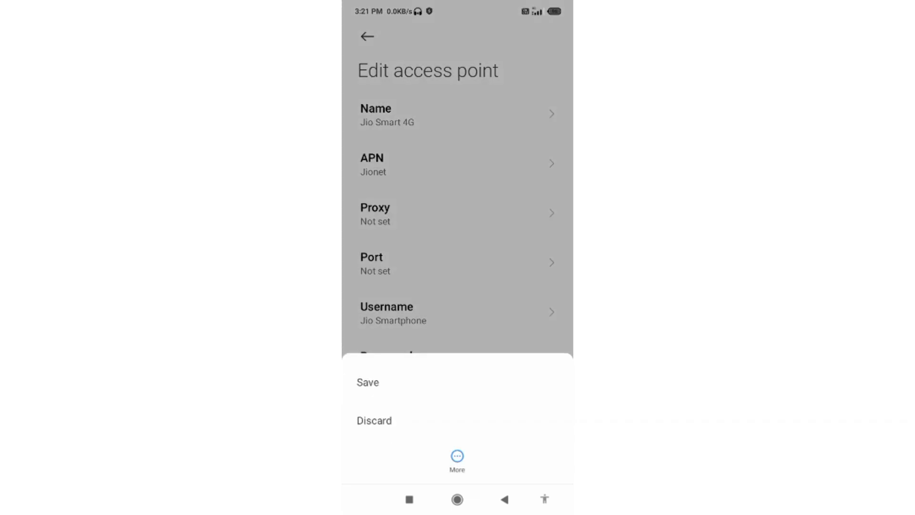
pyautogui.click(368, 382)
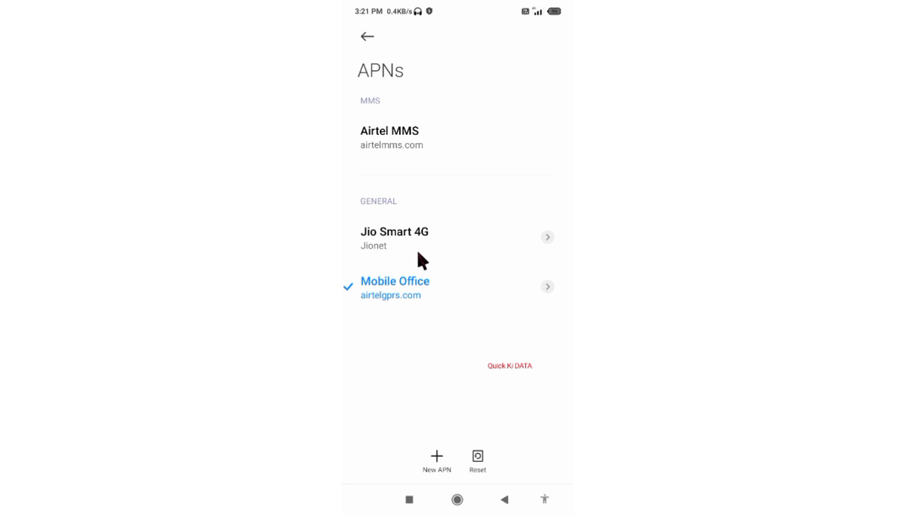
pyautogui.click(381, 257)
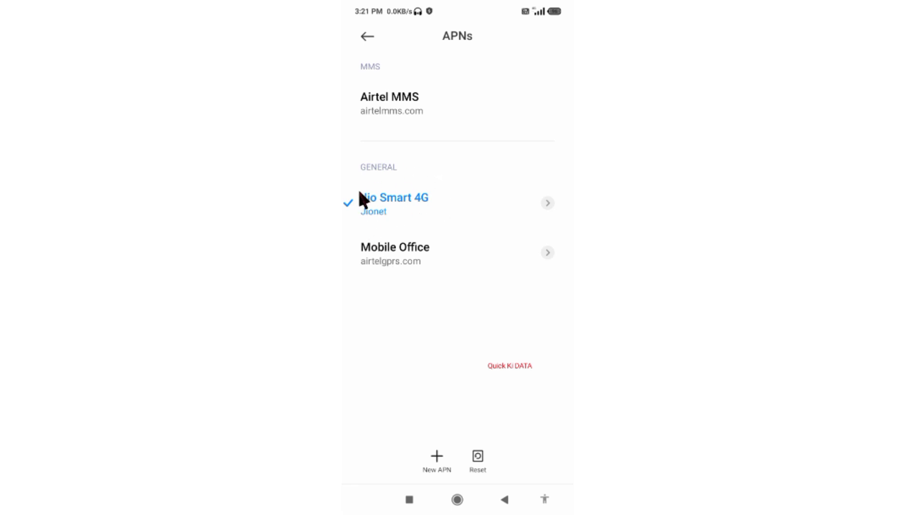
pyautogui.middleClick(464, 231)
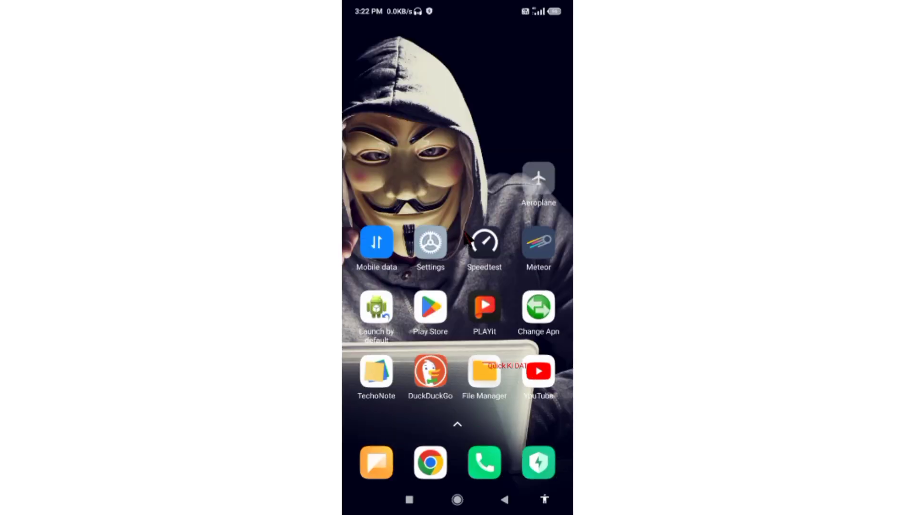